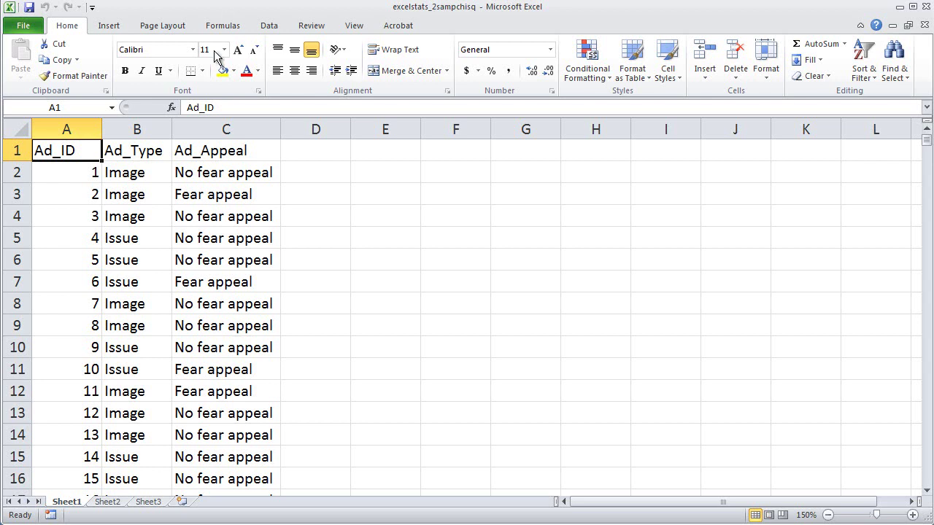
Create a PivotTable from the ad data range Sheet1!$A$1:$C$1214, placed on the existing worksheet at cell D2.
{"action": "left_click", "coordinate": [218, 167]}
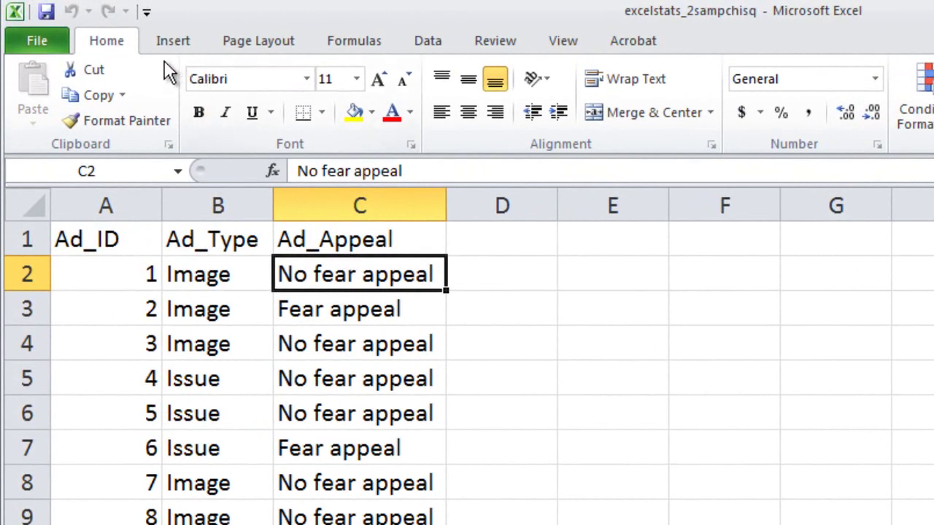
{"action": "left_click", "coordinate": [173, 44]}
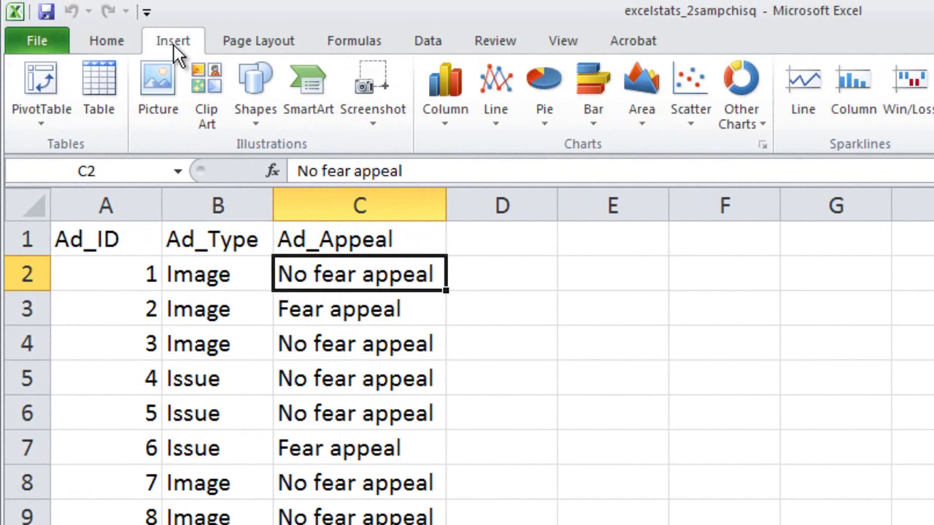
{"action": "left_click", "coordinate": [41, 81]}
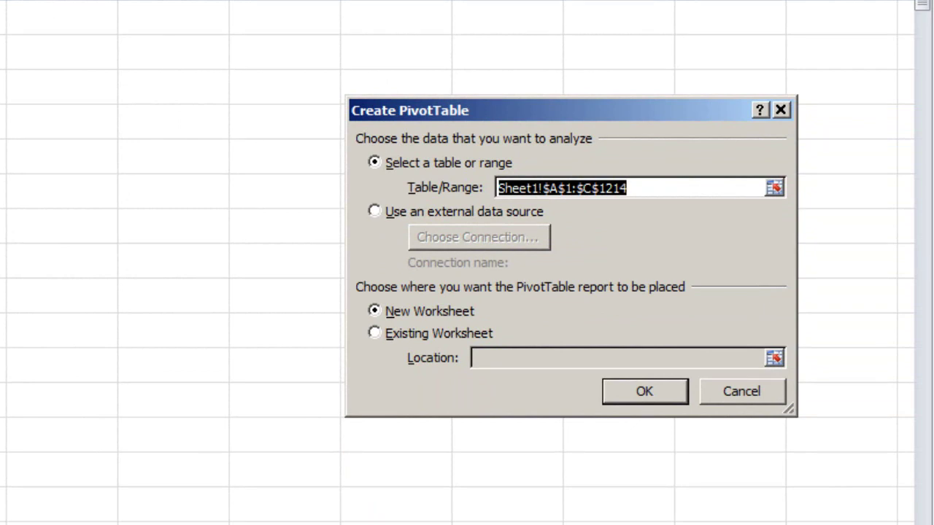
{"action": "left_click", "coordinate": [375, 333]}
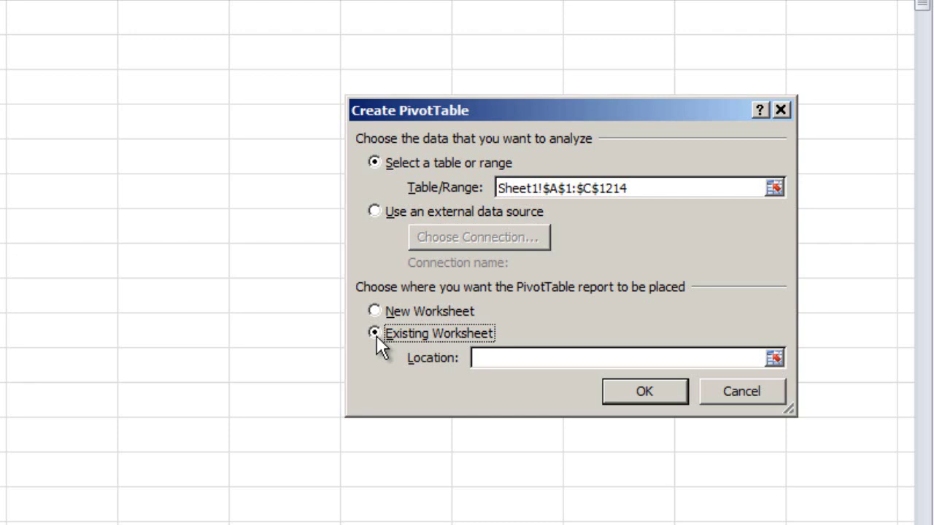
{"action": "left_click", "coordinate": [509, 361]}
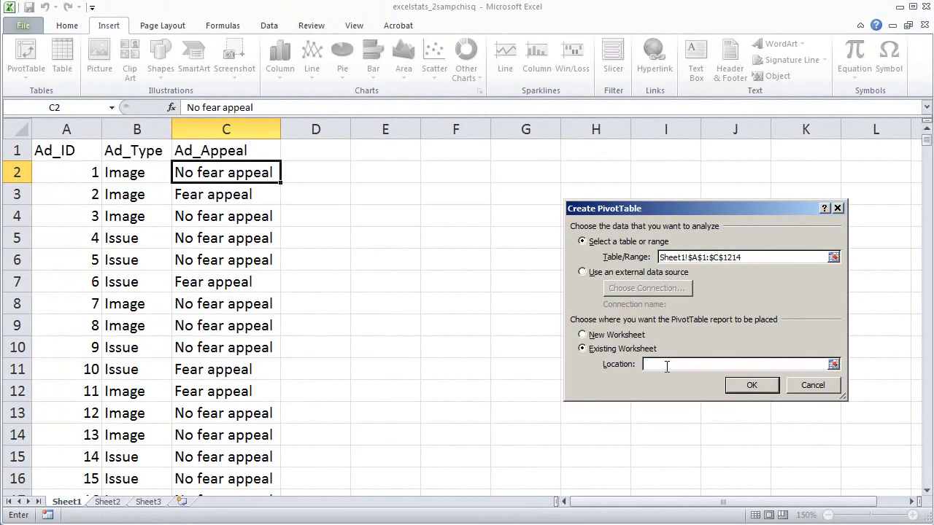
{"action": "left_click", "coordinate": [329, 175]}
{"action": "left_click", "coordinate": [748, 391]}
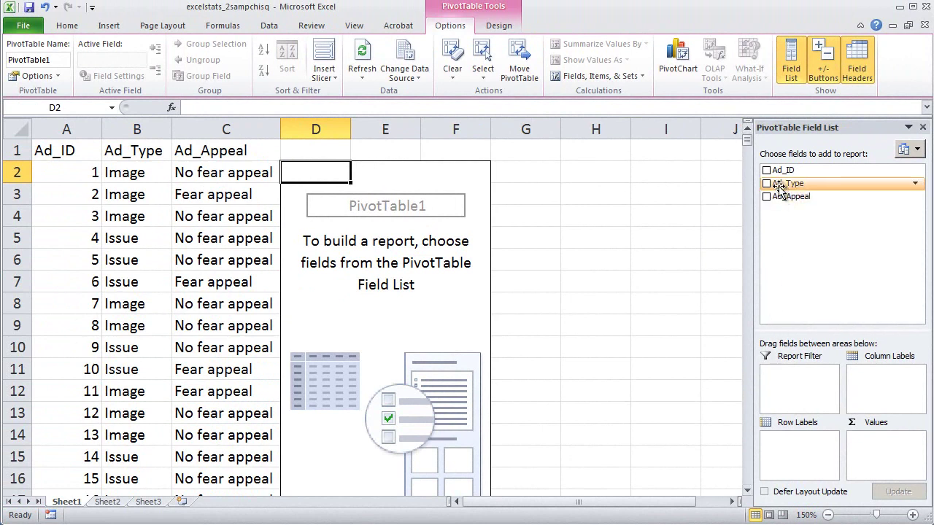
Lay out the PivotTable with Ad_Type as column labels, Ad_Appeal as row labels, and the count of Ad_Appeal as values.
{"action": "left_click_drag", "start_coordinate": [779, 188], "coordinate": [868, 381]}
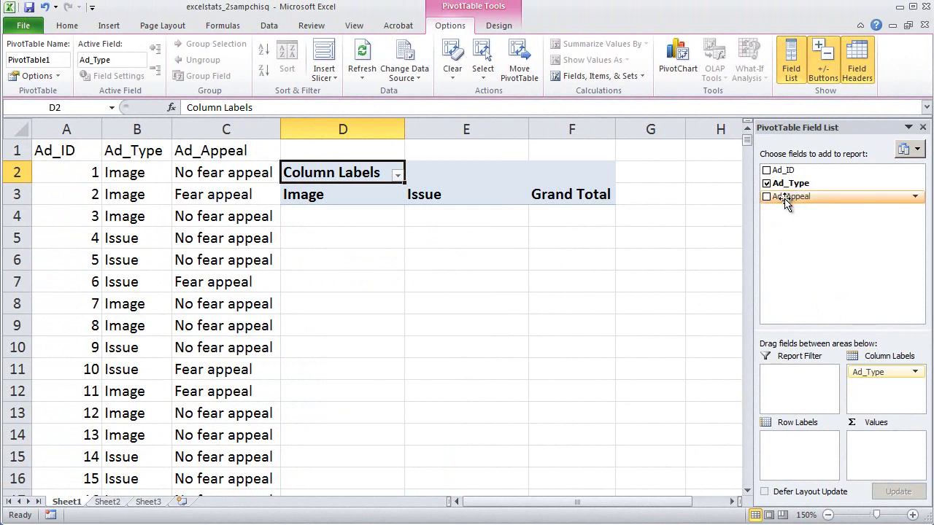
{"action": "left_click_drag", "start_coordinate": [788, 196], "coordinate": [785, 449]}
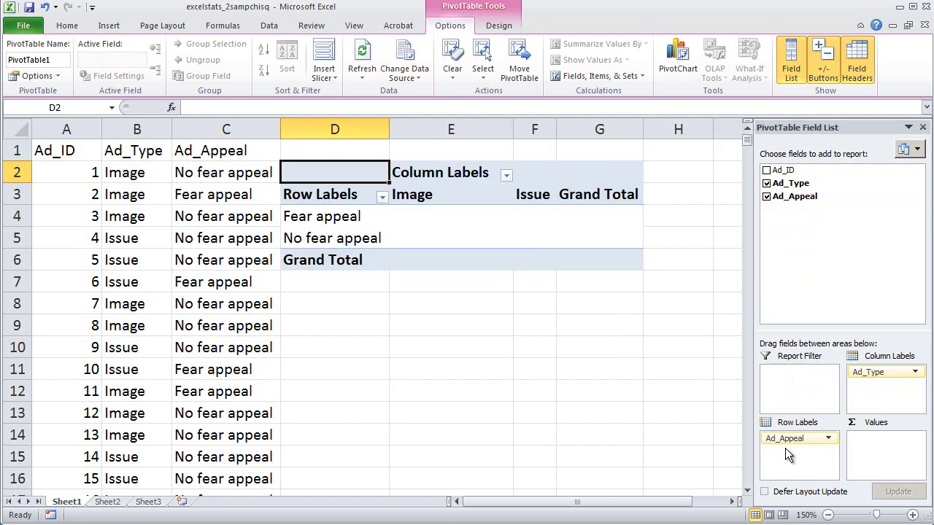
{"action": "left_click_drag", "start_coordinate": [780, 205], "coordinate": [872, 446]}
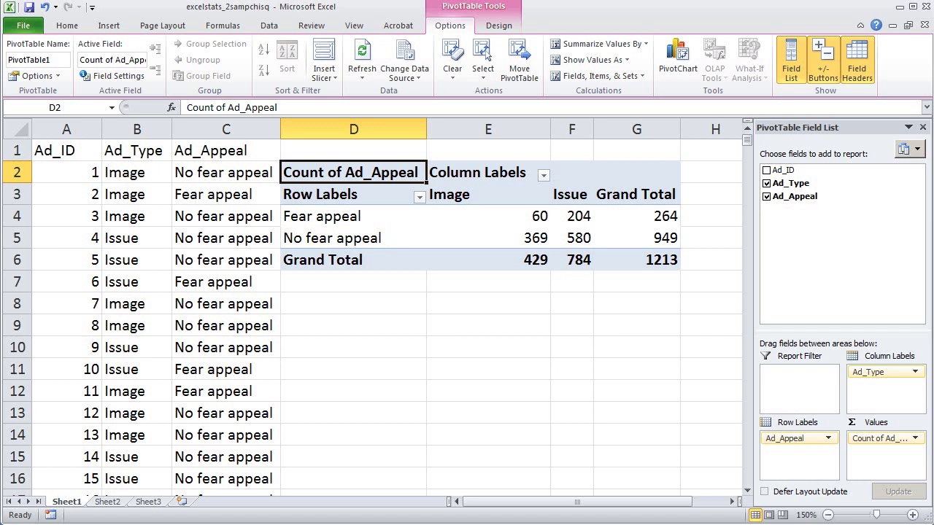
Copy the whole PivotTable, D2:G6, and paste it as values only starting at cell D8.
{"action": "mouse_move", "coordinate": [376, 175]}
{"action": "left_mouse_down"}
{"action": "mouse_move", "coordinate": [450, 169]}
{"action": "mouse_move", "coordinate": [642, 191]}
{"action": "mouse_move", "coordinate": [640, 256]}
{"action": "left_mouse_up"}
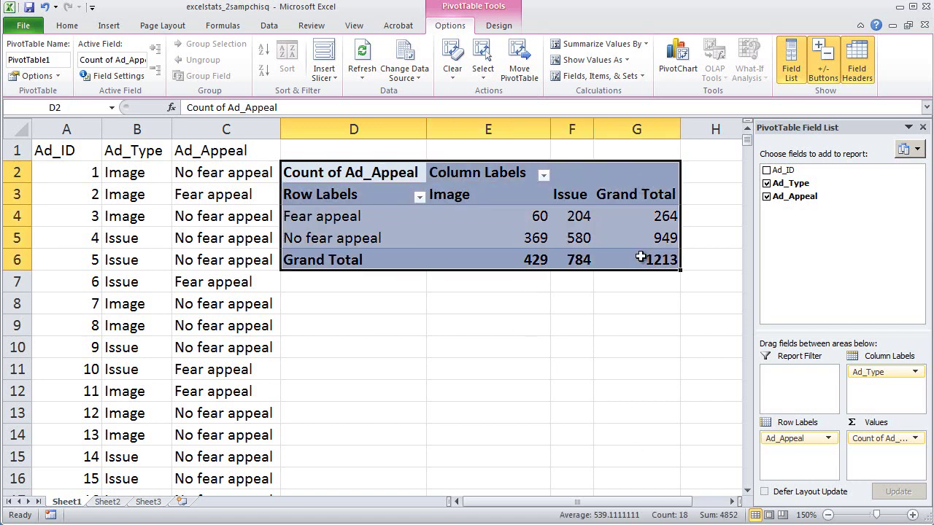
{"action": "right_click", "coordinate": [620, 227]}
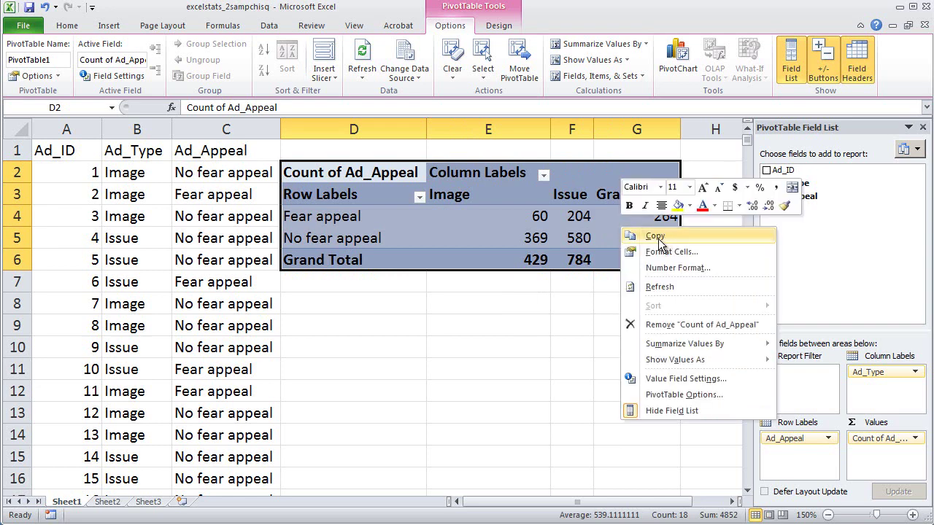
{"action": "left_click", "coordinate": [656, 236]}
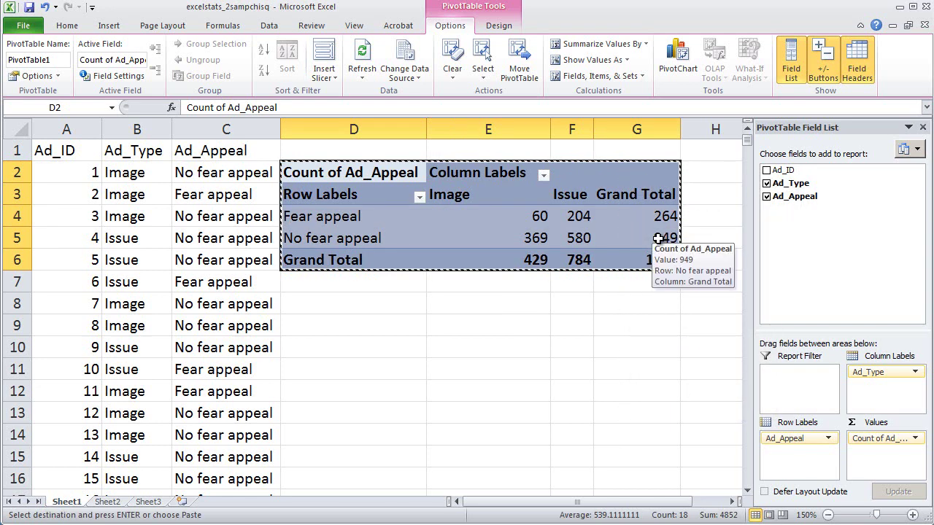
{"action": "left_click", "coordinate": [352, 308]}
{"action": "right_click", "coordinate": [355, 313]}
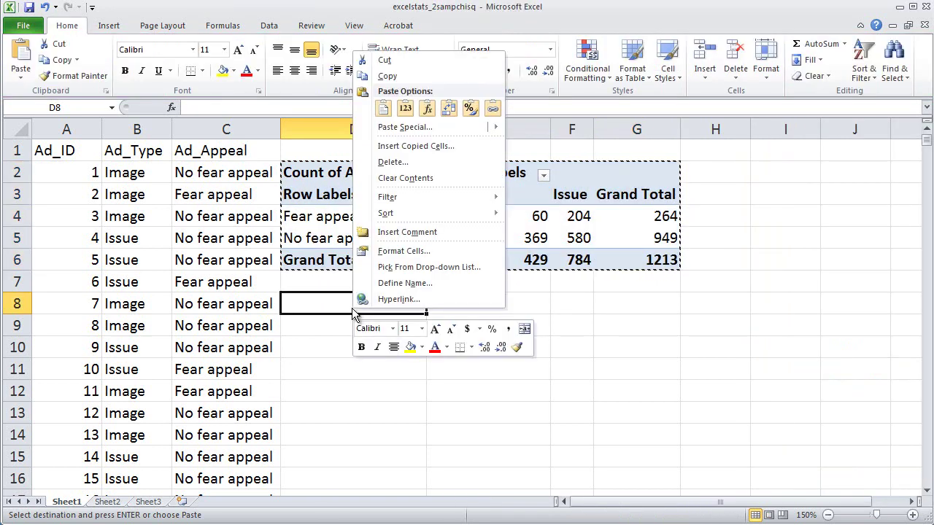
{"action": "left_click", "coordinate": [405, 127]}
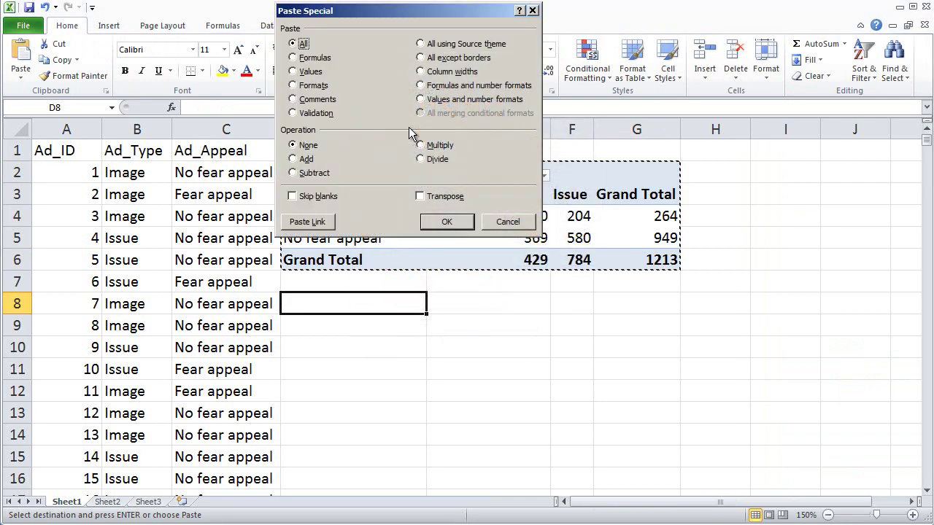
{"action": "left_click", "coordinate": [294, 73]}
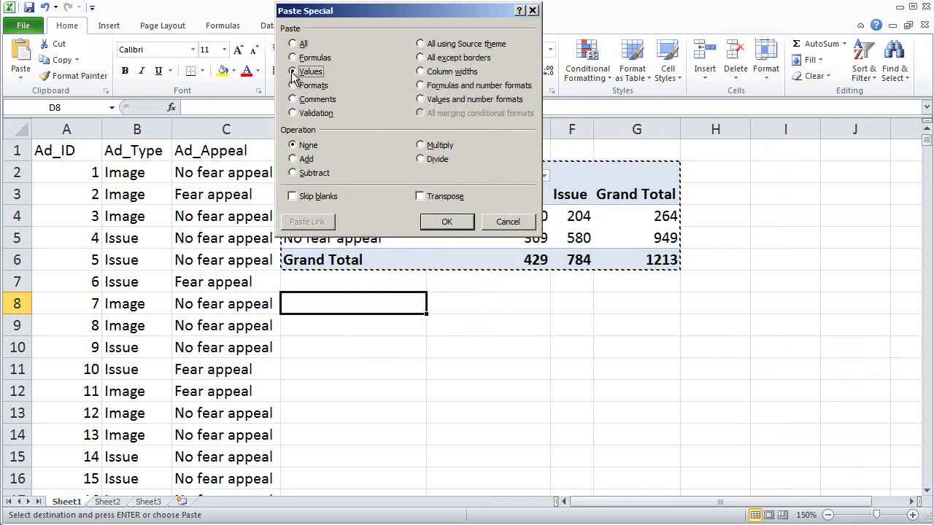
{"action": "left_click", "coordinate": [452, 221]}
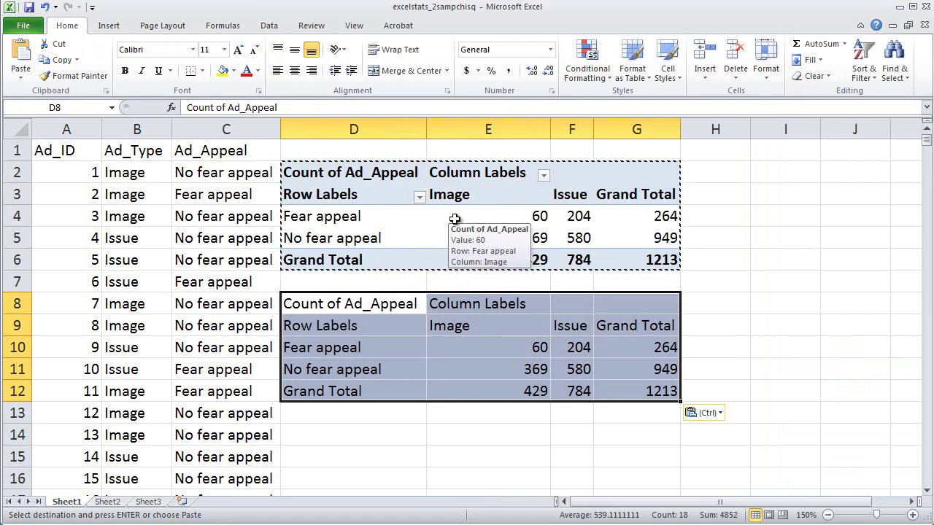
Paste a second values-only copy of the PivotTable starting at cell D14.
{"action": "left_click", "coordinate": [342, 437]}
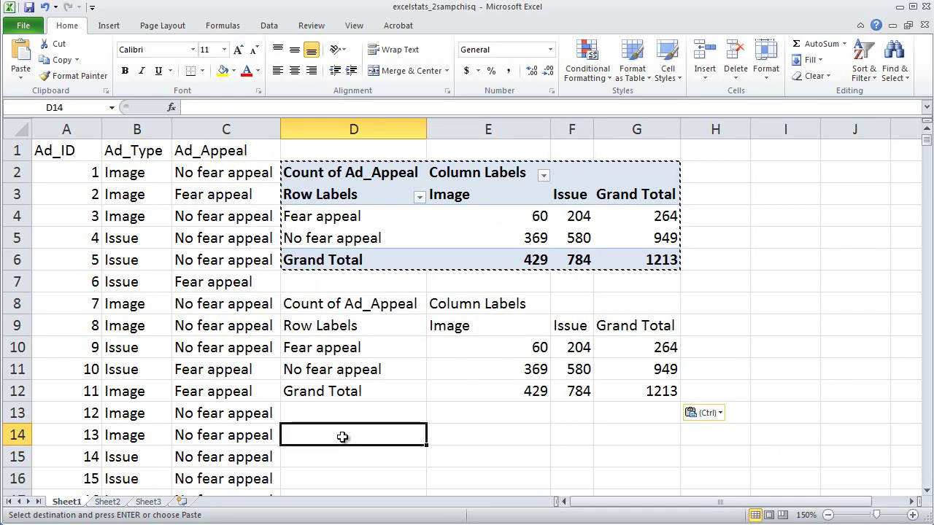
{"action": "right_click", "coordinate": [342, 438]}
{"action": "left_click", "coordinate": [406, 262]}
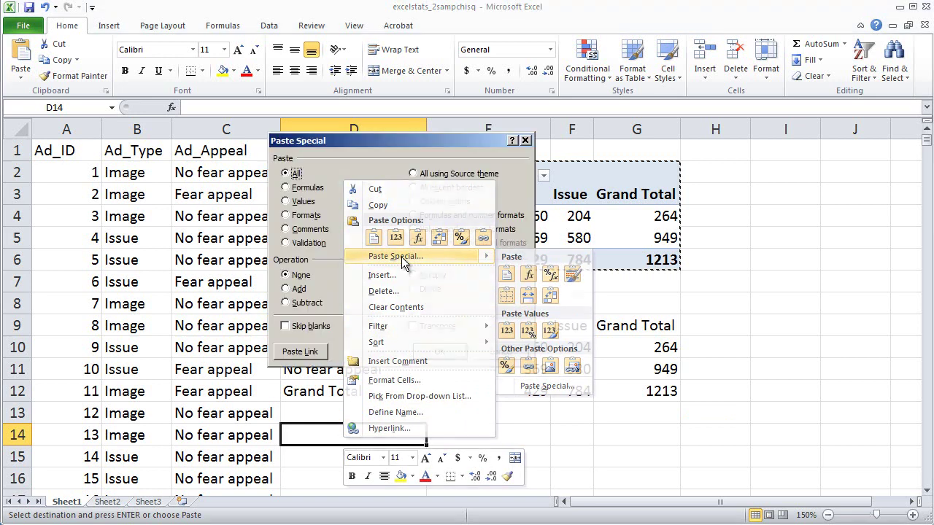
{"action": "left_click", "coordinate": [286, 202]}
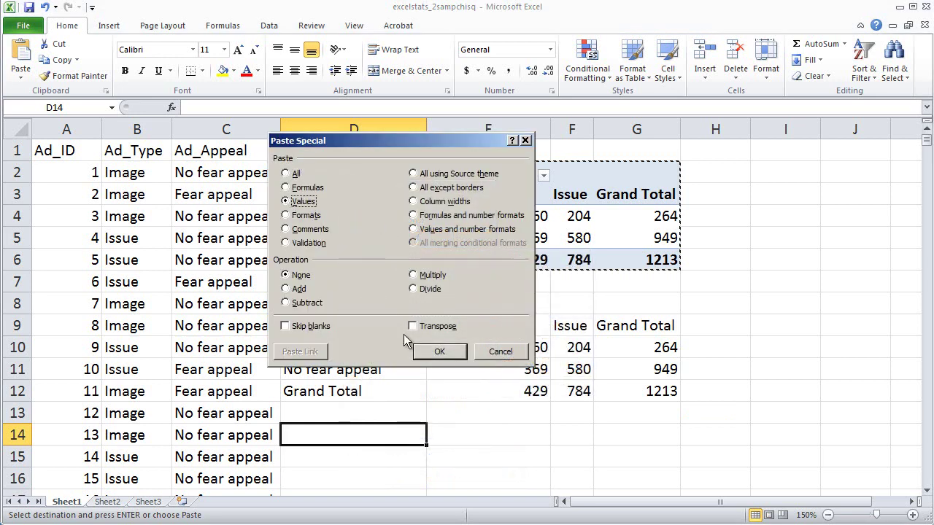
{"action": "left_click", "coordinate": [439, 351]}
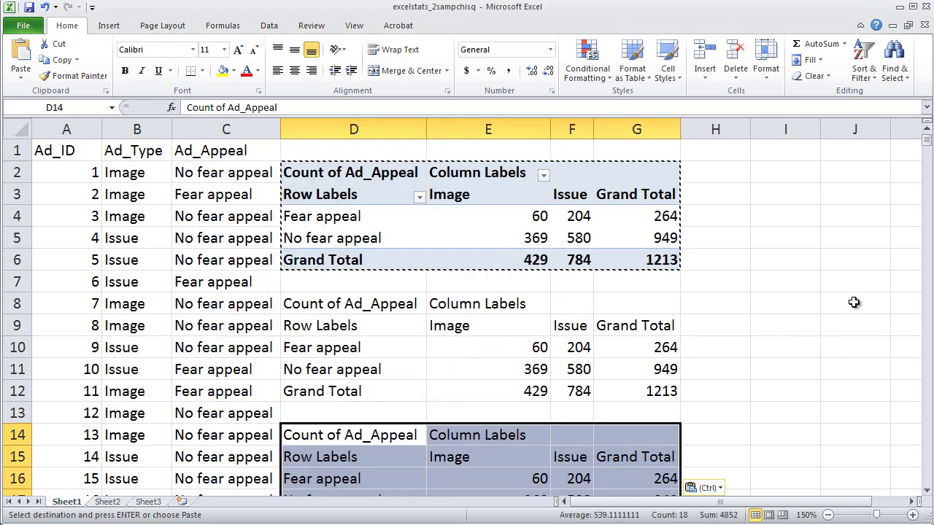
{"action": "left_click", "coordinate": [926, 493]}
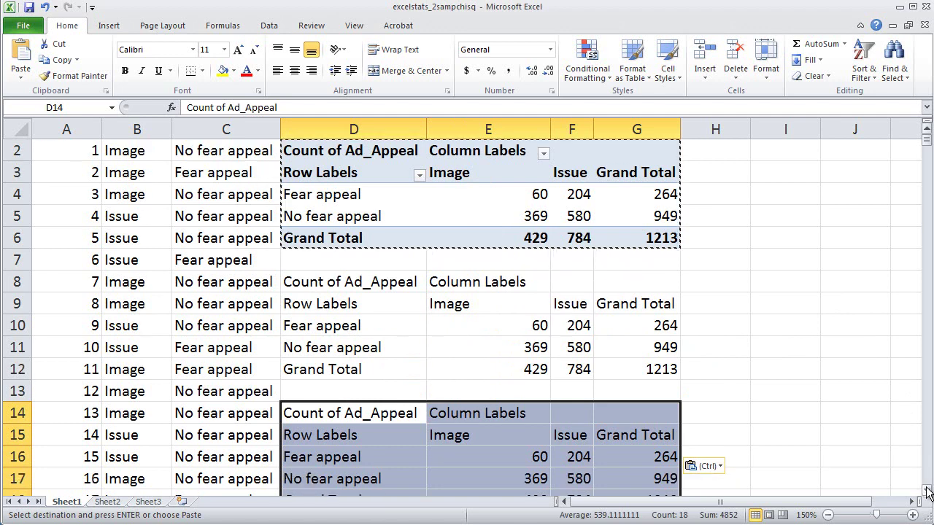
{"action": "left_click", "coordinate": [927, 492]}
{"action": "left_click", "coordinate": [927, 492]}
{"action": "left_click", "coordinate": [877, 435]}
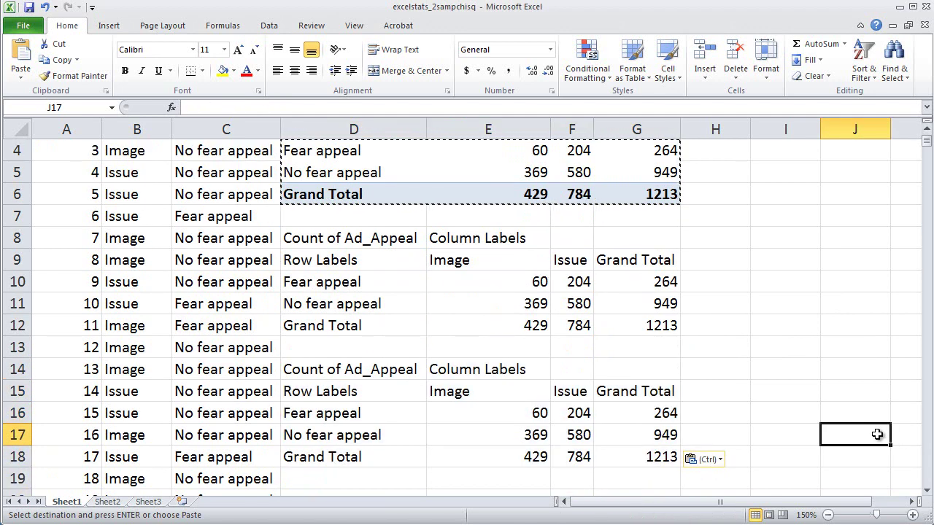
{"action": "scroll", "coordinate": [878, 435], "scroll_direction": "up", "scroll_amount": 1}
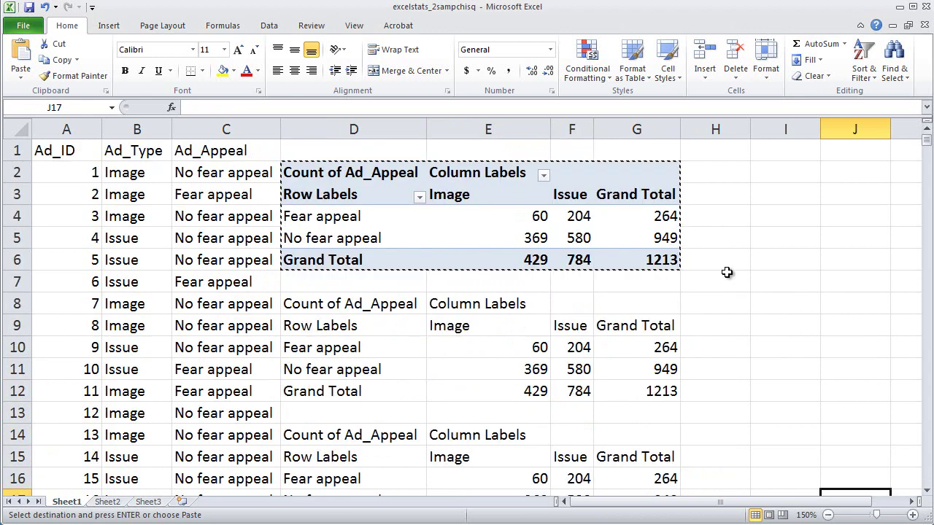
Show the PivotTable's Count of Ad_Appeal values as % of Column Total.
{"action": "left_click", "coordinate": [524, 182]}
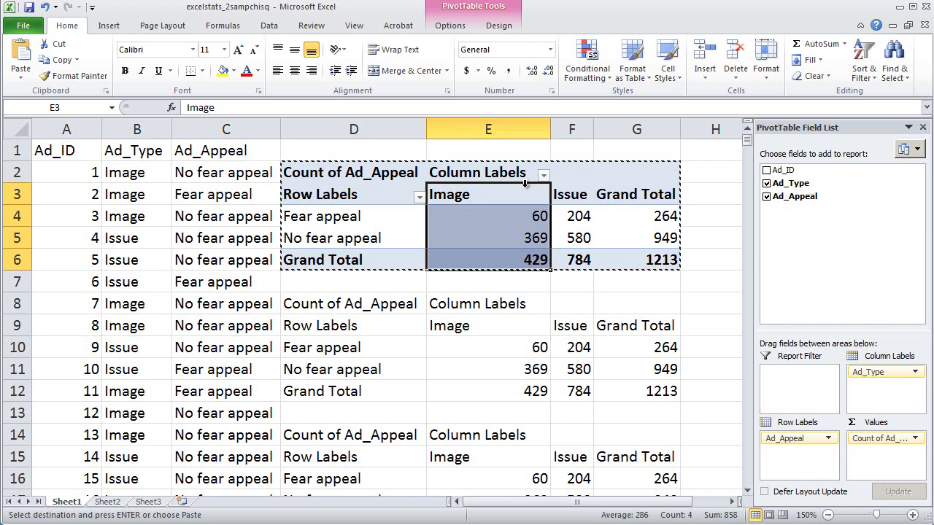
{"action": "left_click", "coordinate": [591, 179]}
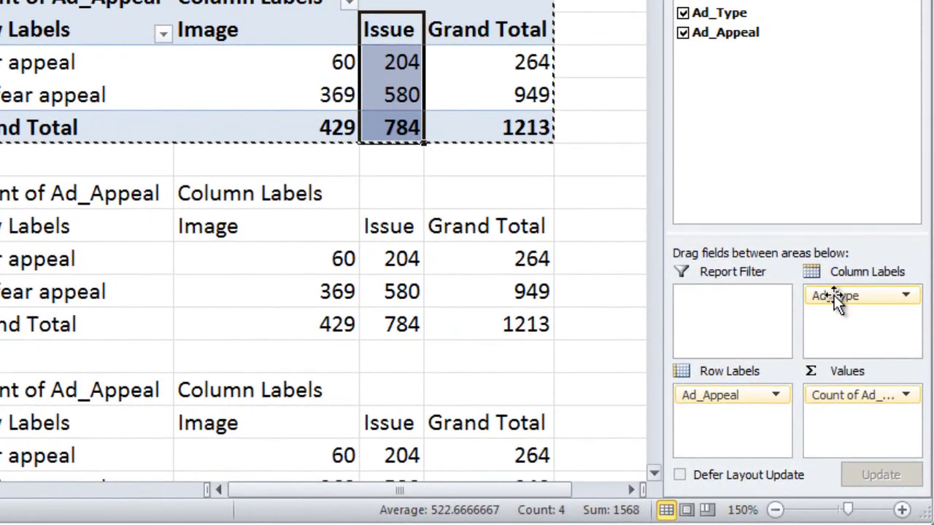
{"action": "left_click", "coordinate": [910, 402]}
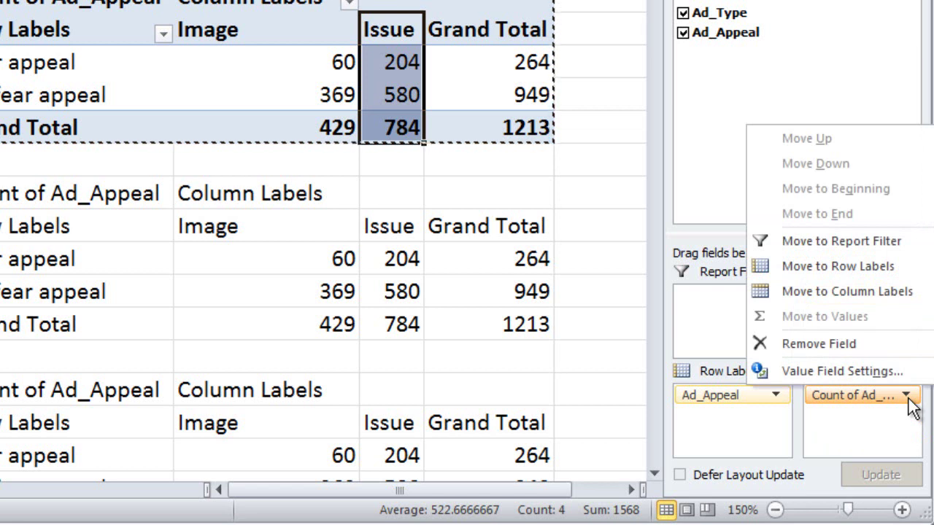
{"action": "left_click", "coordinate": [870, 375]}
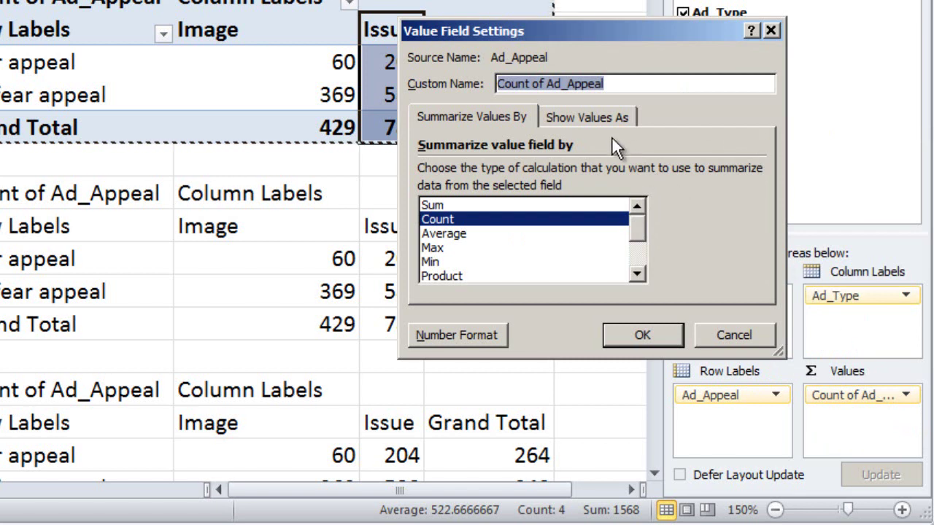
{"action": "left_click", "coordinate": [595, 116]}
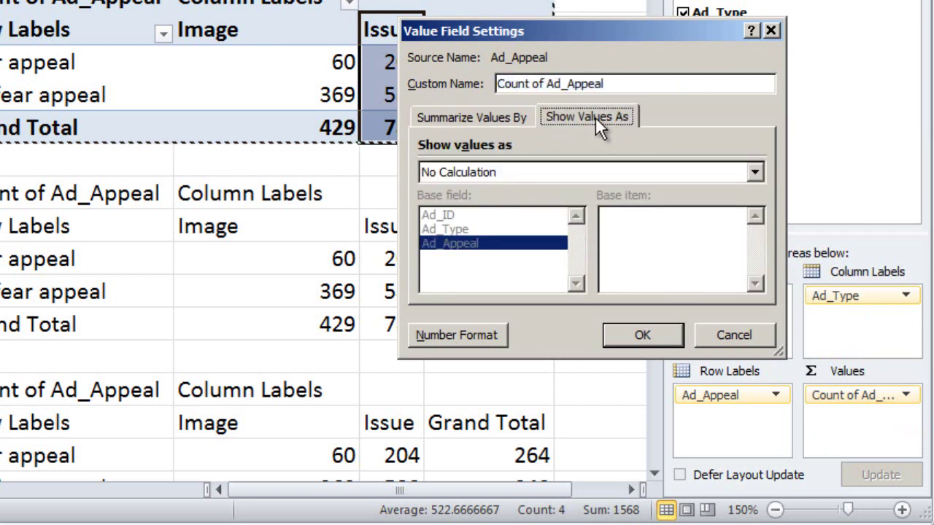
{"action": "left_click", "coordinate": [756, 173]}
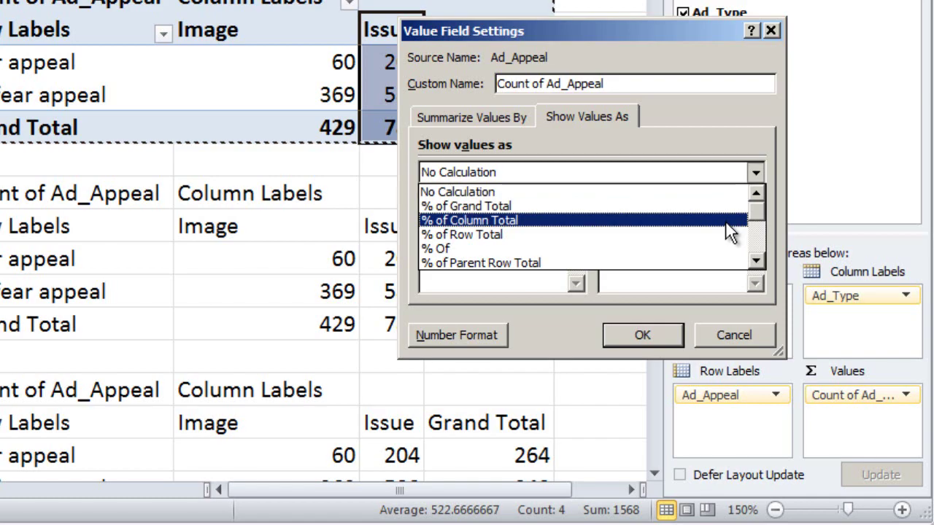
{"action": "left_click", "coordinate": [726, 223]}
{"action": "left_click", "coordinate": [642, 334]}
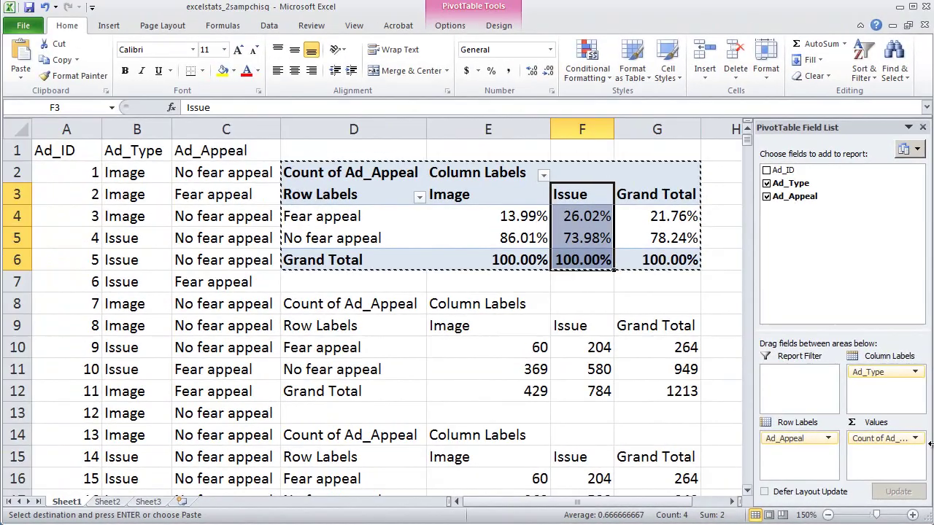
{"action": "left_click", "coordinate": [640, 150]}
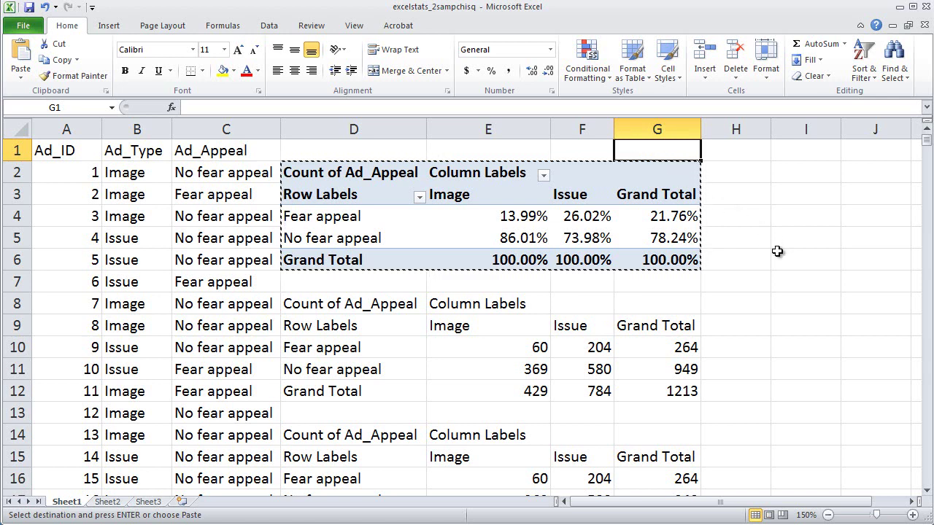
Clear the Image and Issue counts for both appeal rows, E16:F17, in the lower pasted table and select cell E16.
{"action": "scroll", "coordinate": [727, 200], "scroll_direction": "down", "scroll_amount": 1}
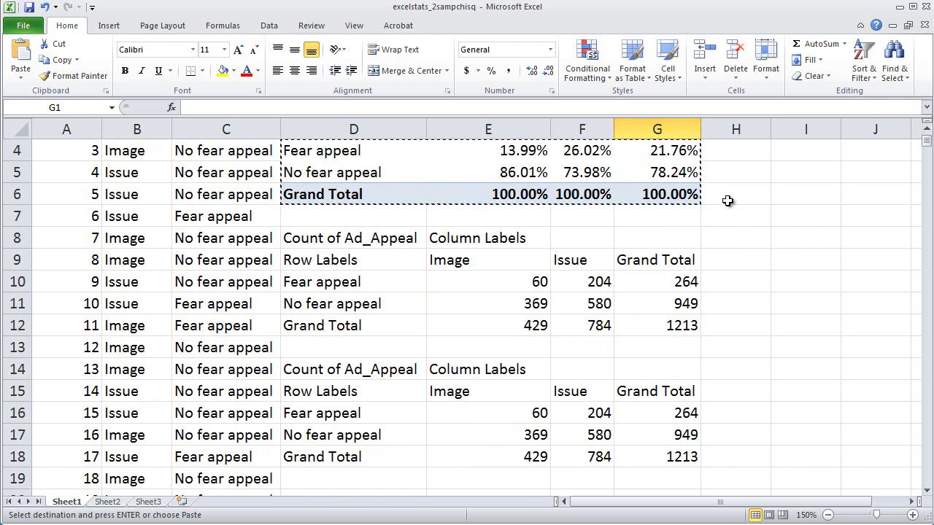
{"action": "left_click_drag", "start_coordinate": [542, 414], "coordinate": [569, 433]}
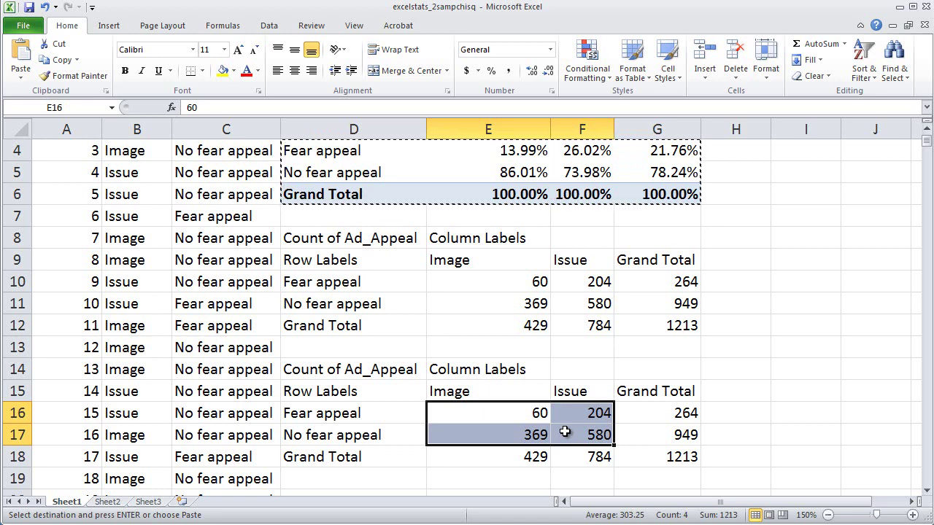
{"action": "key", "text": "Delete"}
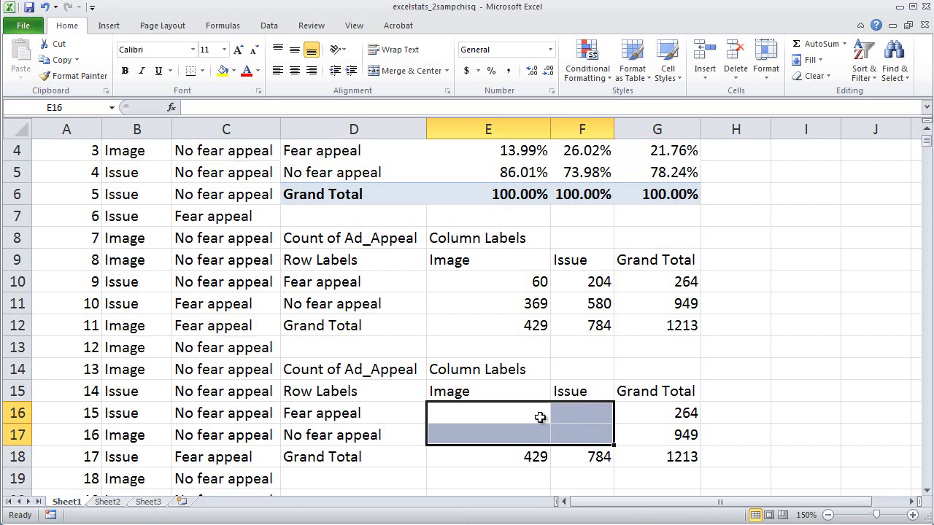
{"action": "left_click", "coordinate": [540, 418]}
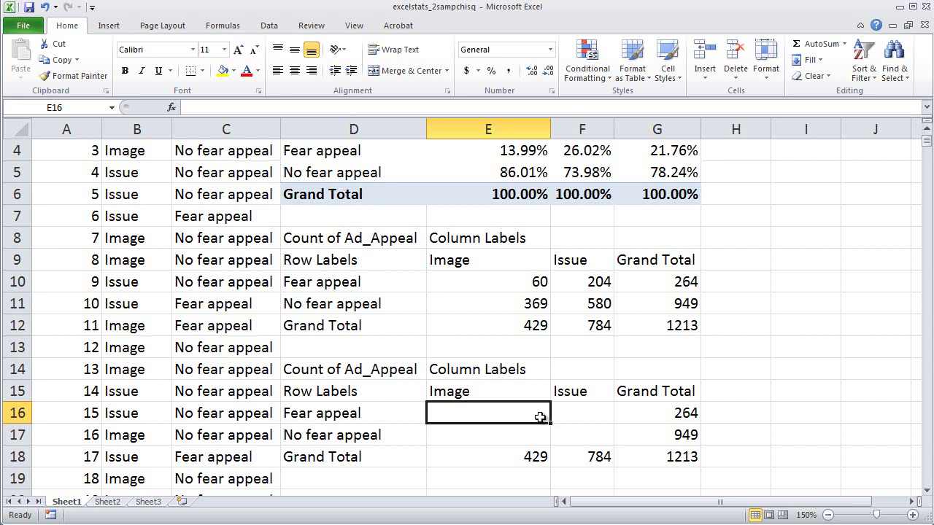
Calculate the expected Image count for Fear appeal in E16 with the formula =E18*G16/G18.
{"action": "type", "text": "="}
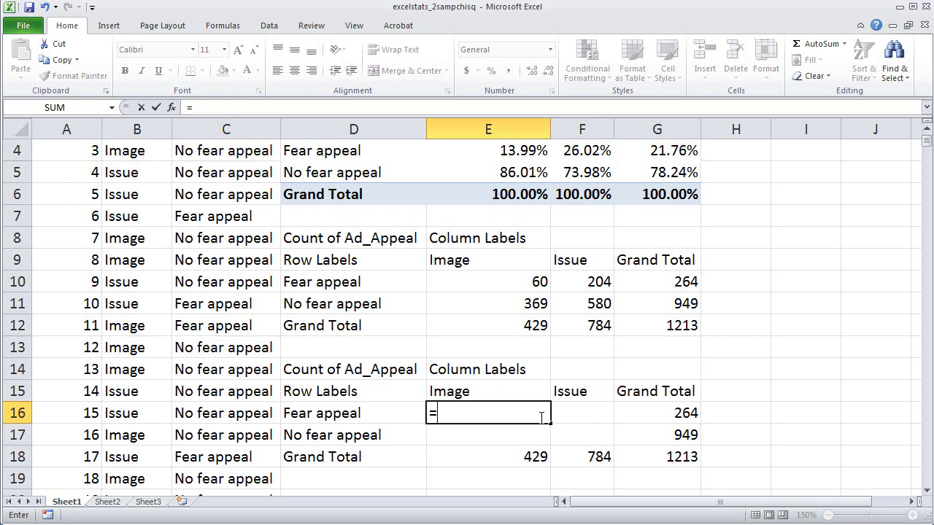
{"action": "key", "text": "Down"}
{"action": "key", "text": "Down"}
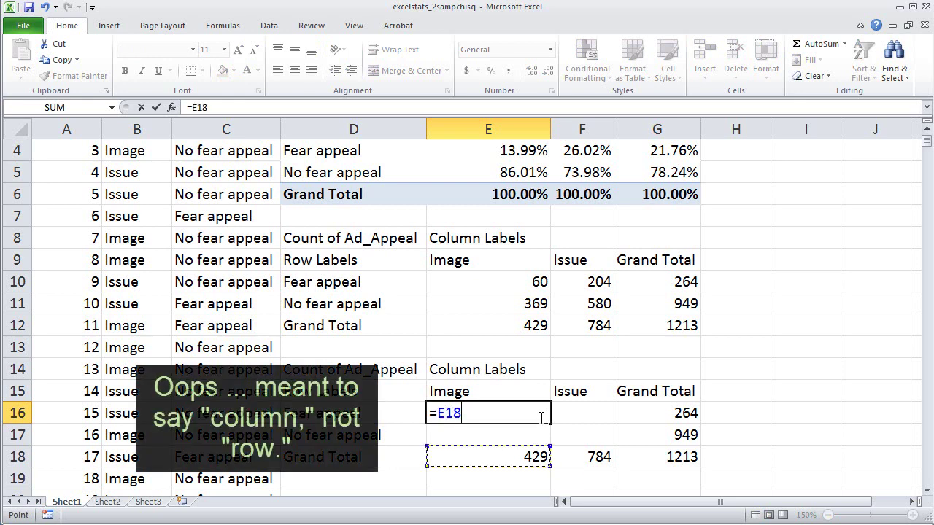
{"action": "type", "text": "*"}
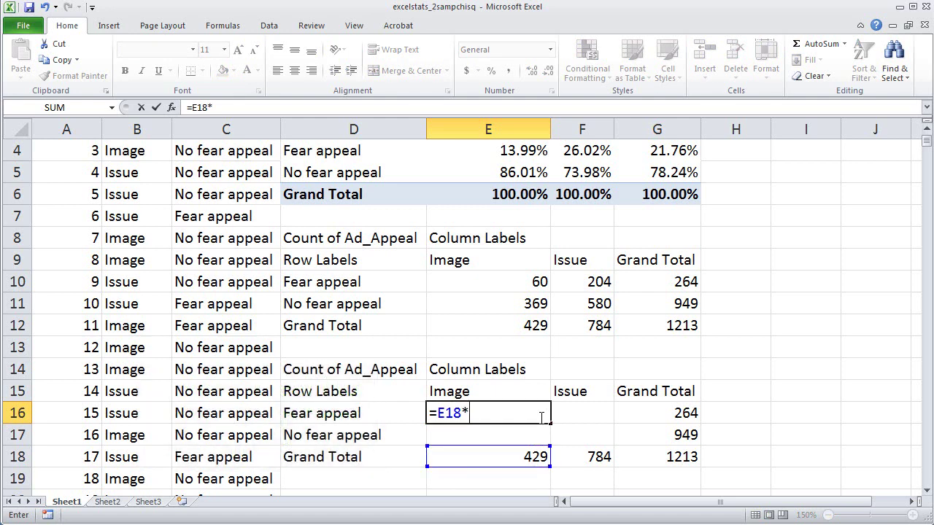
{"action": "key", "text": "Right"}
{"action": "key", "text": "Right"}
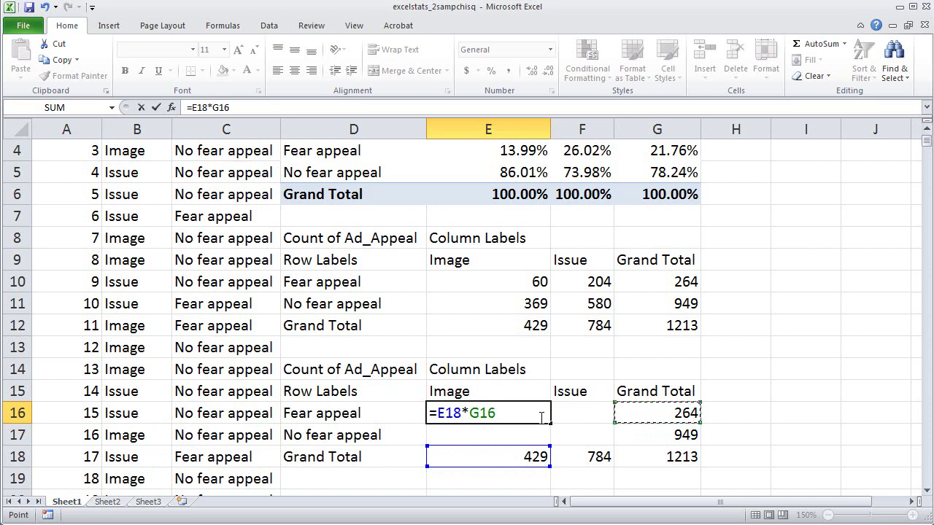
{"action": "type", "text": "/"}
{"action": "key", "text": "Down"}
{"action": "key", "text": "Down"}
{"action": "key", "text": "Right"}
{"action": "key", "text": "Right"}
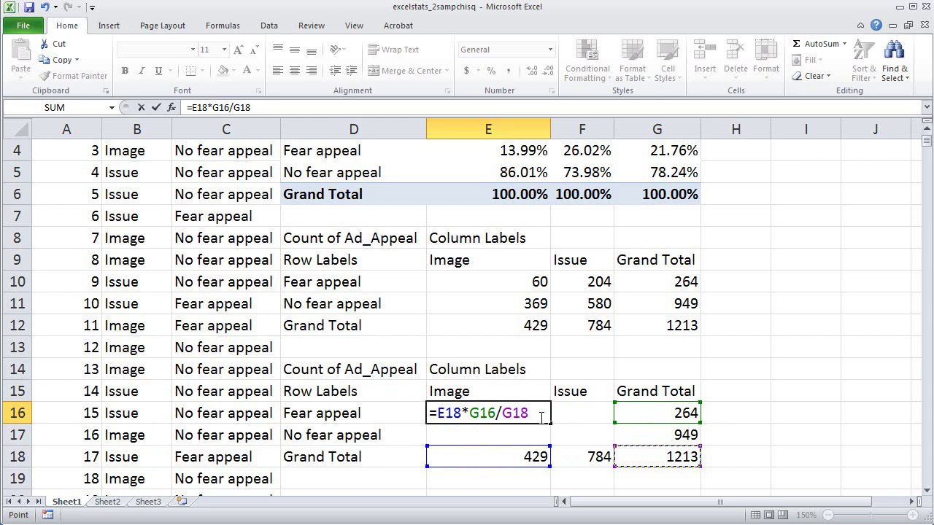
{"action": "key", "text": "Return"}
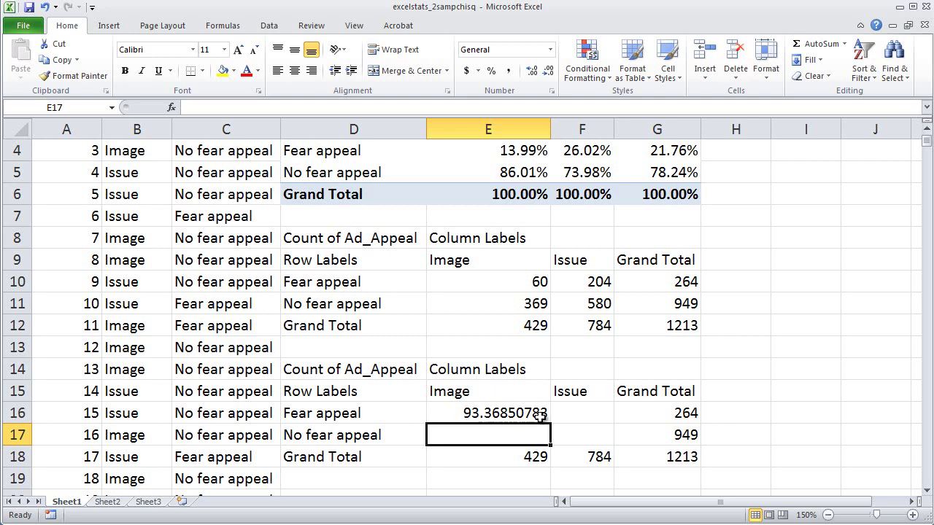
Calculate the expected Image count for No fear appeal in E17 with the formula =E18*G17/G18.
{"action": "type", "text": "="}
{"action": "key", "text": "Down"}
{"action": "type", "text": "*"}
{"action": "key", "text": "Right"}
{"action": "key", "text": "Right"}
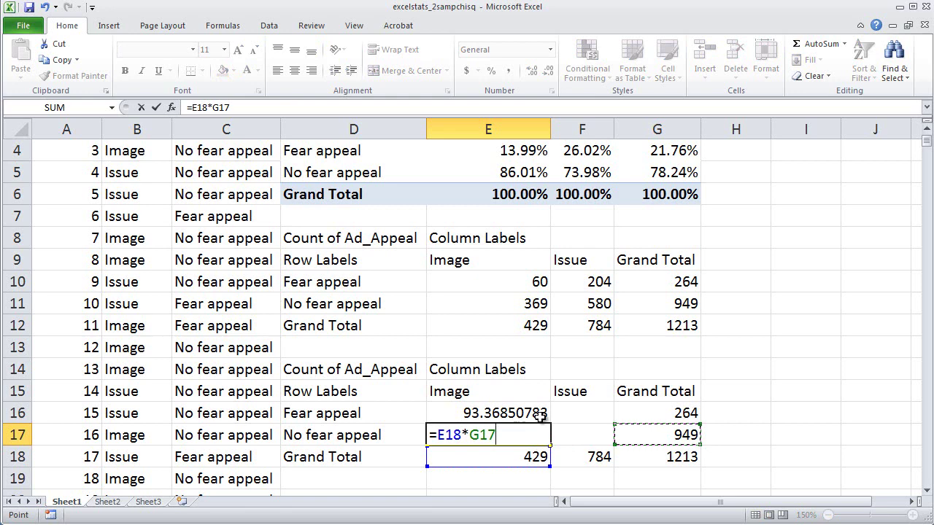
{"action": "type", "text": "/"}
{"action": "key", "text": "Down"}
{"action": "key", "text": "Right"}
{"action": "key", "text": "Right"}
{"action": "key", "text": "Return"}
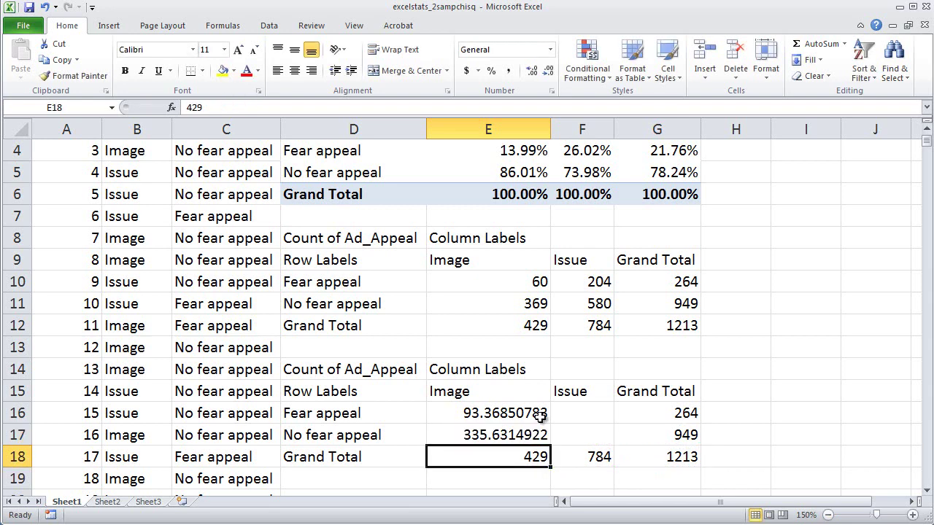
Calculate the expected Issue count for Fear appeal in F16 with the formula =F18*G16/G18.
{"action": "key", "text": "Up"}
{"action": "key", "text": "Up"}
{"action": "key", "text": "Right"}
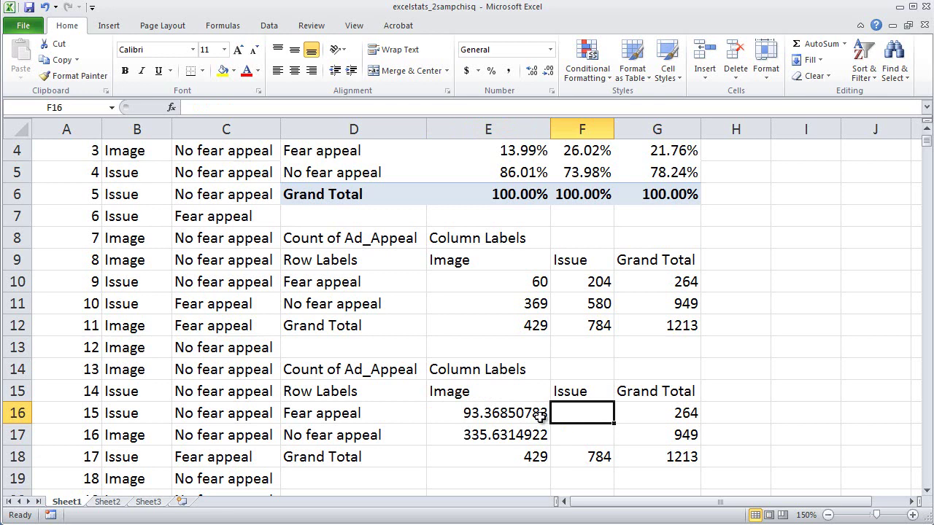
{"action": "type", "text": "="}
{"action": "key", "text": "Down"}
{"action": "key", "text": "Down"}
{"action": "type", "text": "*"}
{"action": "key", "text": "Right"}
{"action": "type", "text": "/"}
{"action": "key", "text": "Down"}
{"action": "key", "text": "Down"}
{"action": "key", "text": "Right"}
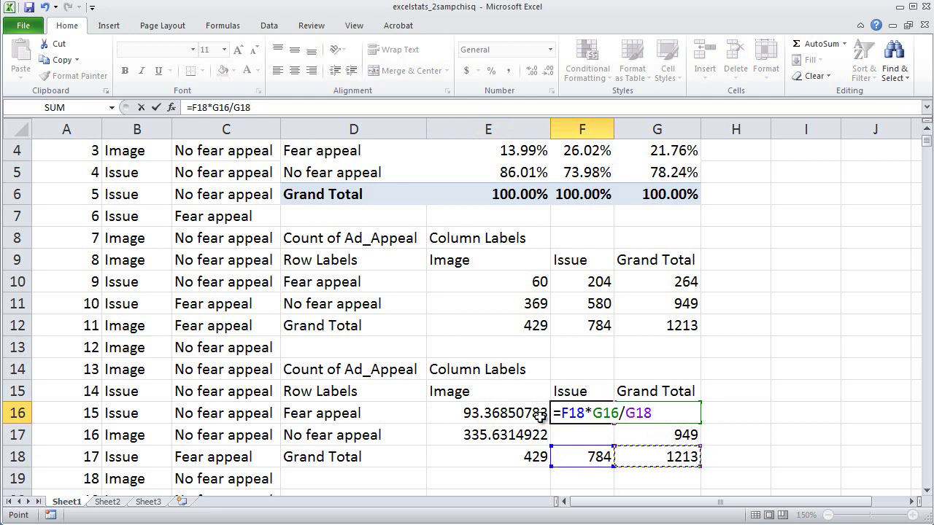
{"action": "key", "text": "Return"}
Calculate the expected Issue count for No fear appeal in F17 with the formula =F18*G17/G18.
{"action": "type", "text": "="}
{"action": "key", "text": "Down"}
{"action": "type", "text": "*"}
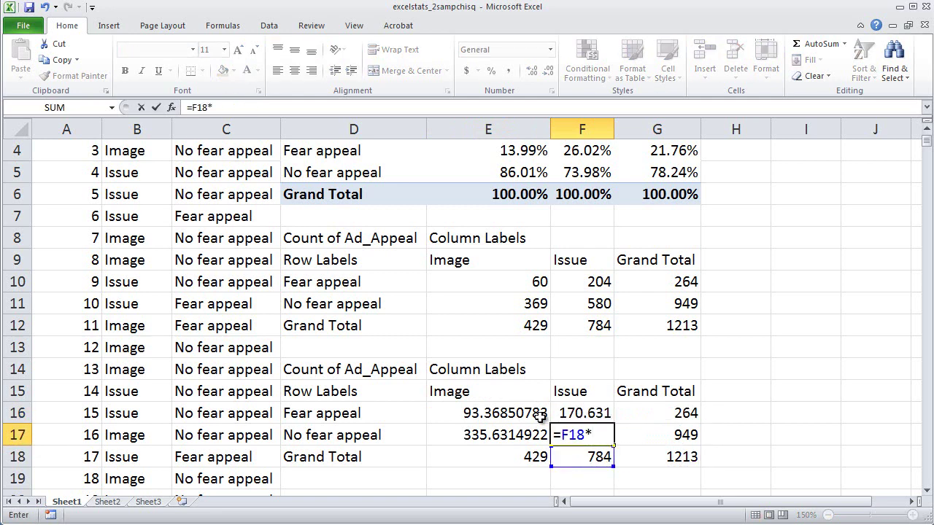
{"action": "key", "text": "Right"}
{"action": "type", "text": "/"}
{"action": "key", "text": "Down"}
{"action": "key", "text": "Right"}
{"action": "key", "text": "Return"}
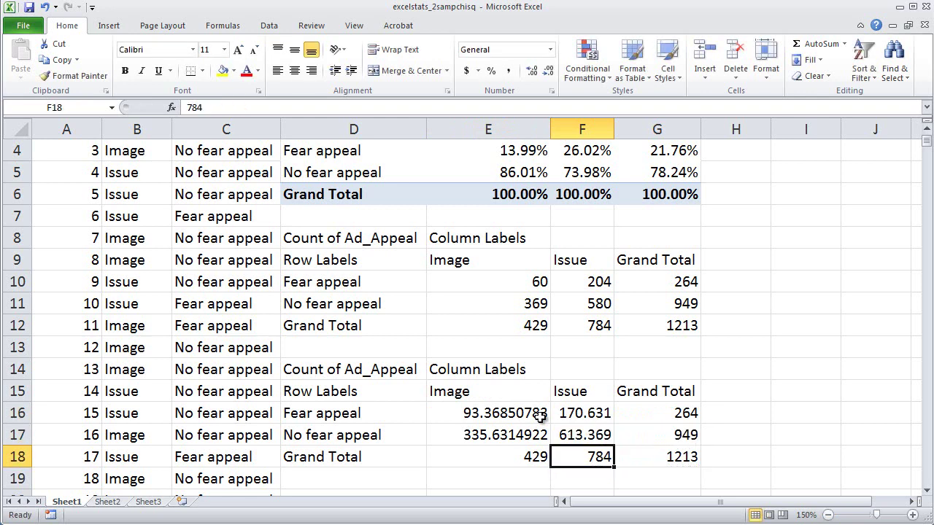
Enter the label "Chi square test" in cell D20 below the expected-counts table.
{"action": "key", "text": "Left"}
{"action": "key", "text": "Down"}
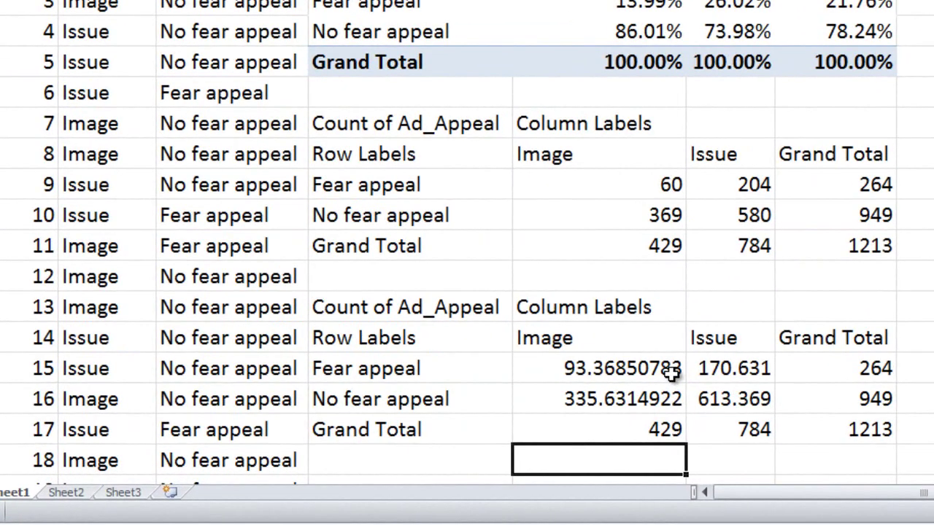
{"action": "scroll", "coordinate": [678, 371], "scroll_direction": "down", "scroll_amount": 1}
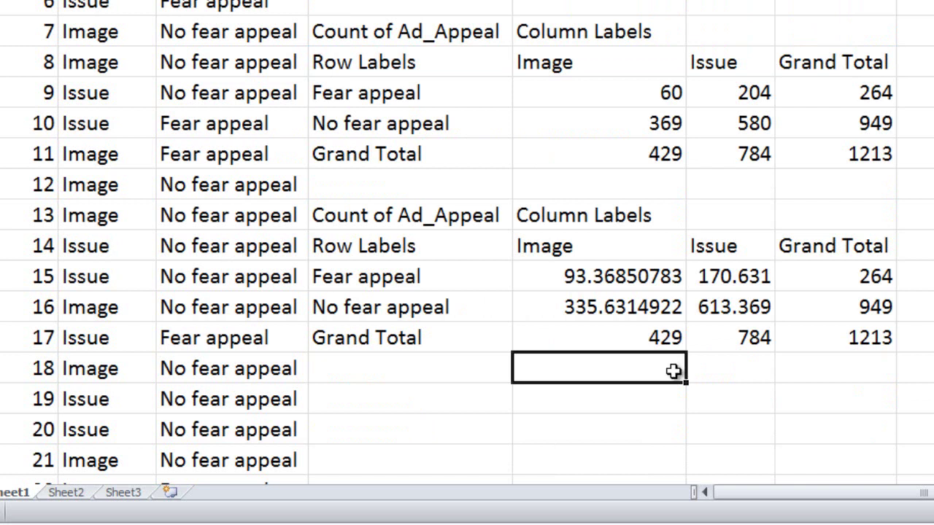
{"action": "left_click", "coordinate": [406, 403]}
{"action": "type", "text": "Chi squ"}
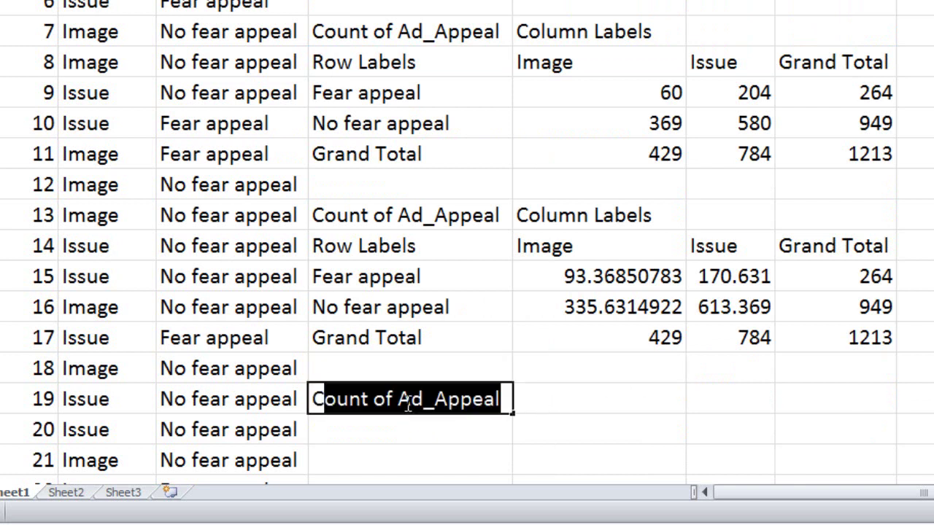
{"action": "type", "text": "are test"}
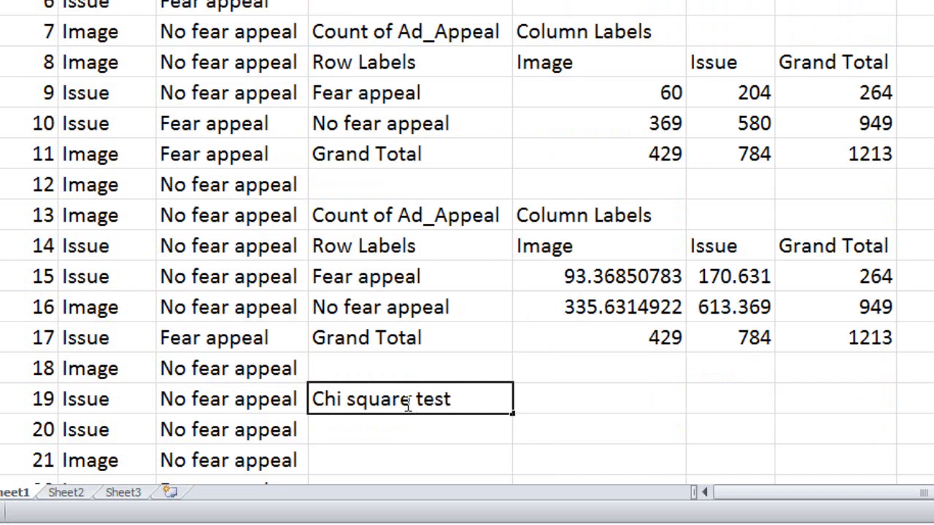
{"action": "key", "text": "Tab"}
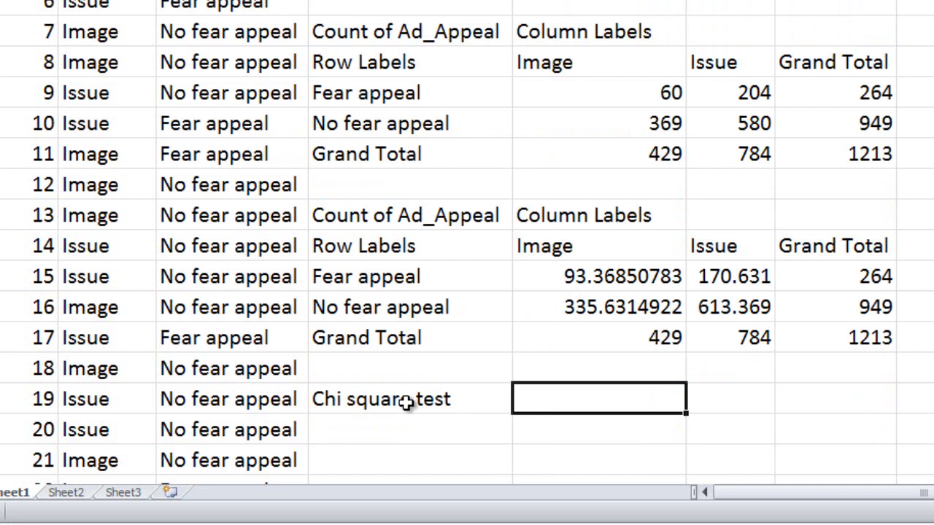
Compute the chi-square p-value in E20 with =chisq.test(E10:F11,E16:F17), comparing the actual counts with the expected counts.
{"action": "type", "text": "="}
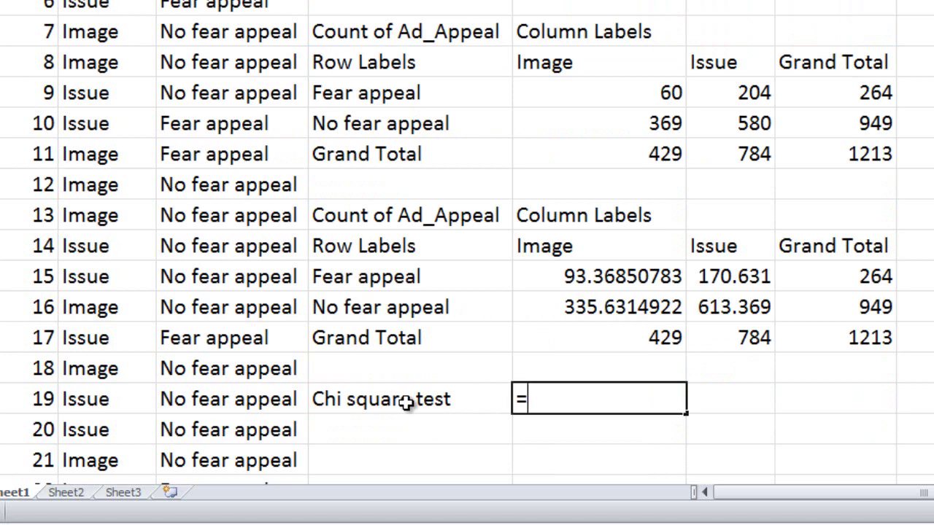
{"action": "type", "text": "chisq"}
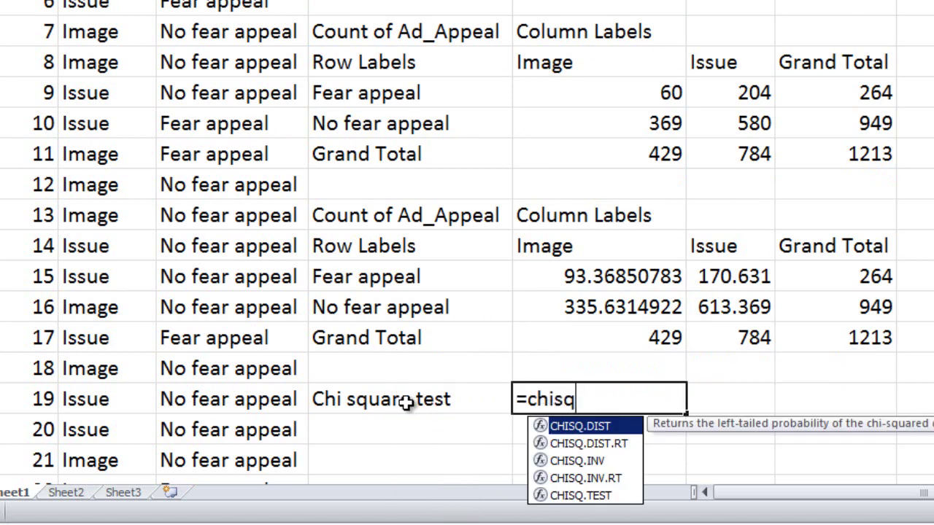
{"action": "type", "text": ".test"}
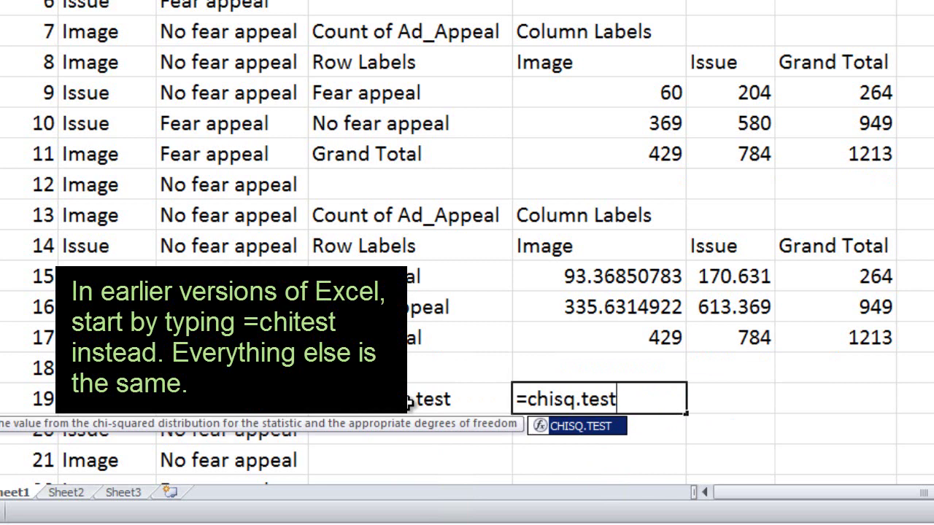
{"action": "type", "text": "("}
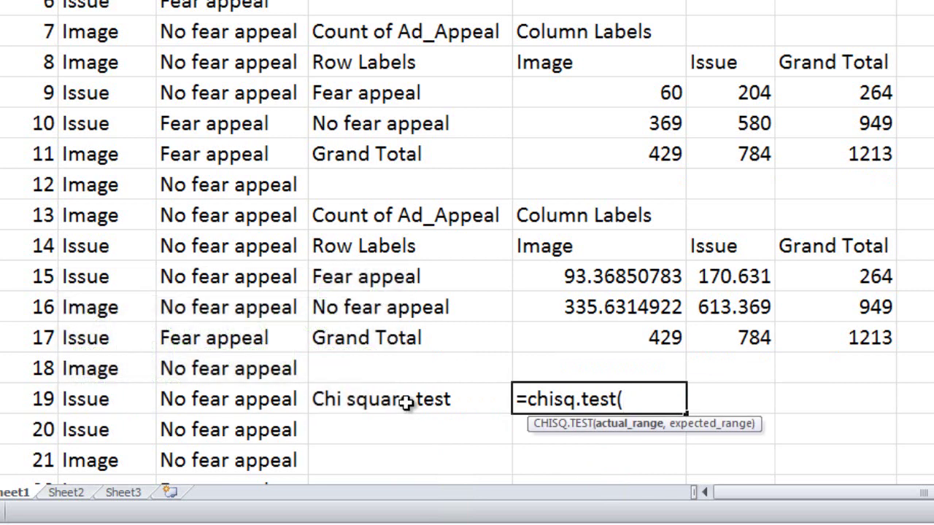
{"action": "left_click_drag", "start_coordinate": [642, 92], "coordinate": [710, 121]}
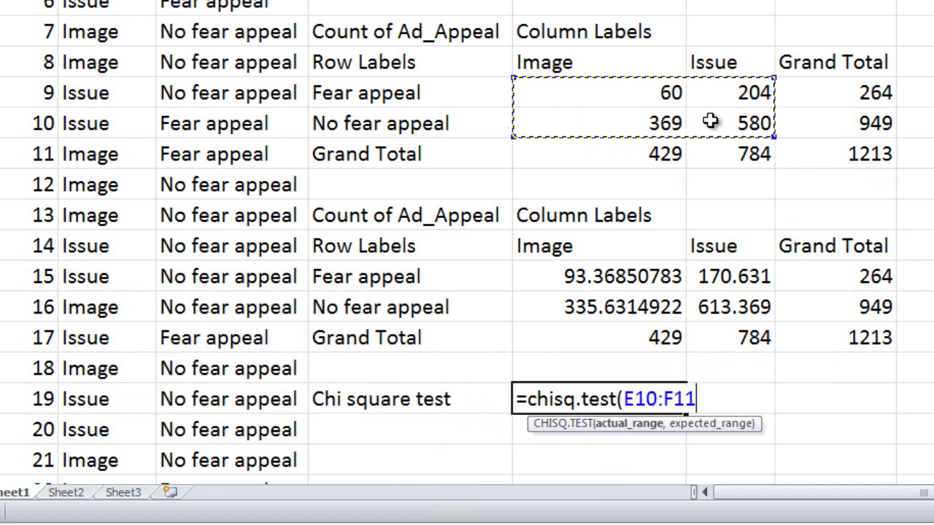
{"action": "type", "text": ","}
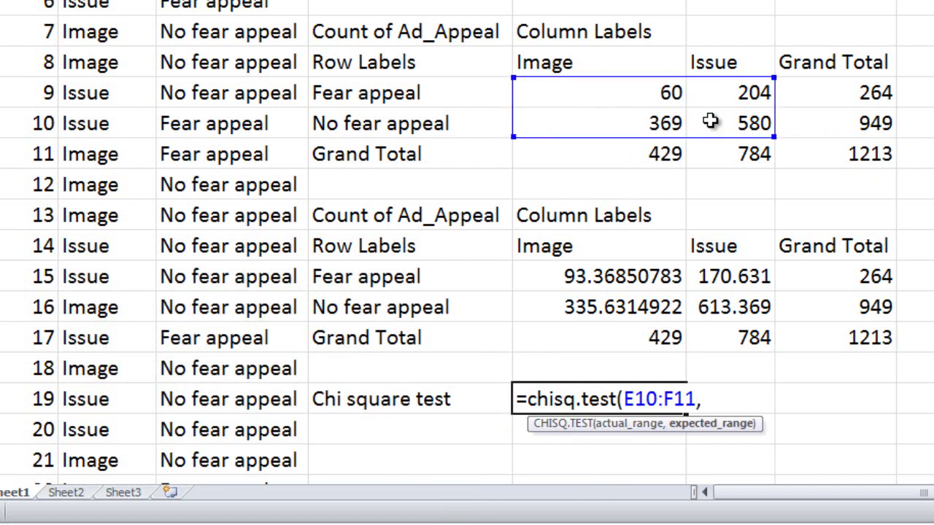
{"action": "left_click_drag", "start_coordinate": [629, 279], "coordinate": [708, 293]}
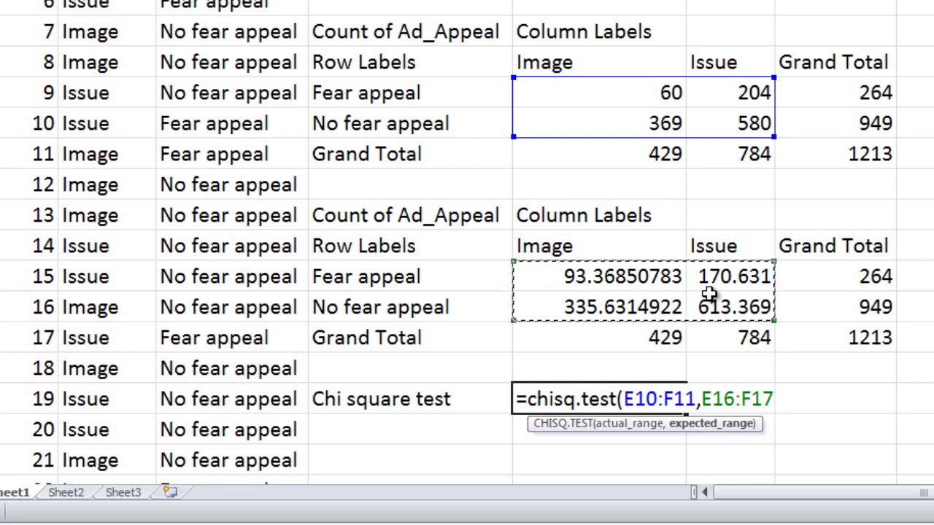
{"action": "type", "text": ")"}
{"action": "key", "text": "Return"}
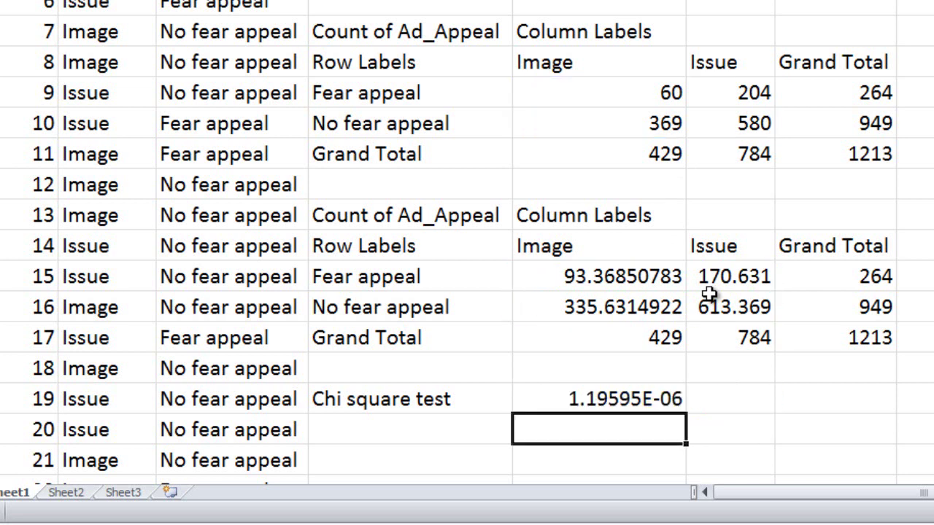
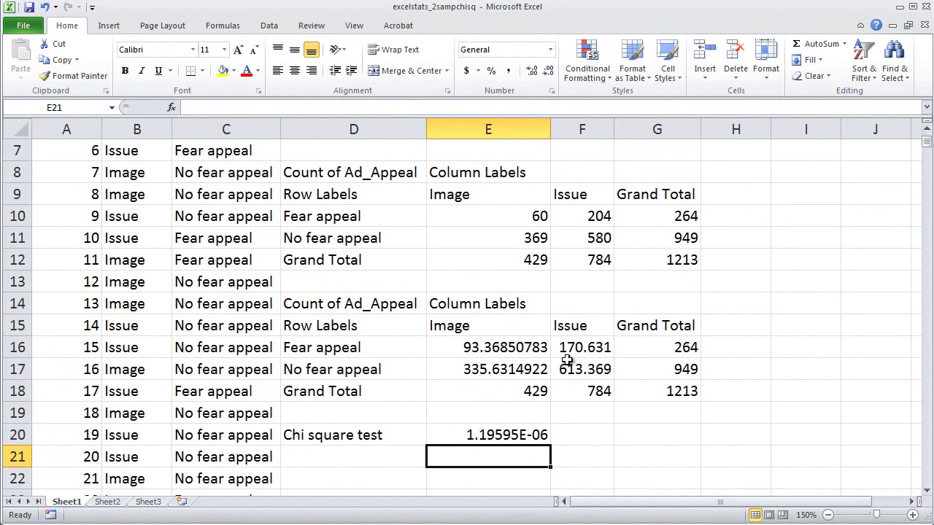
{"action": "scroll", "coordinate": [567, 359], "scroll_direction": "up", "scroll_amount": 2}
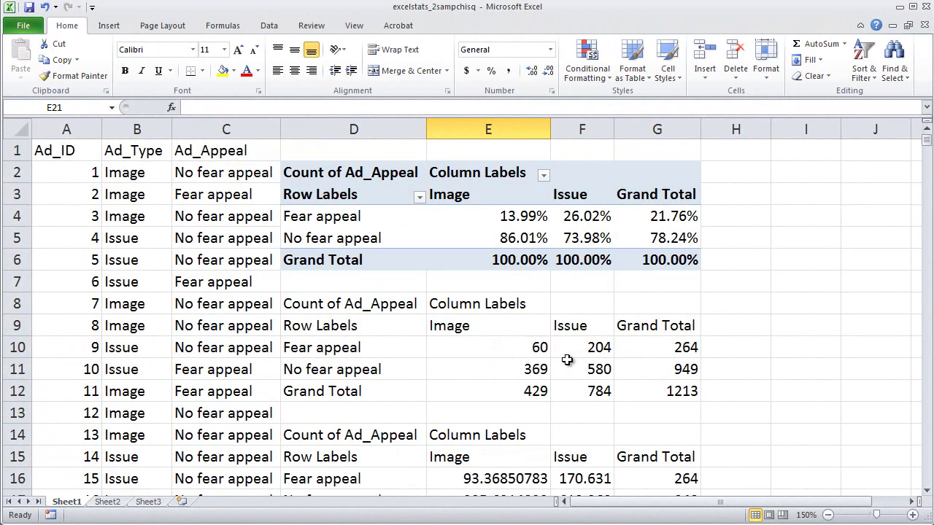